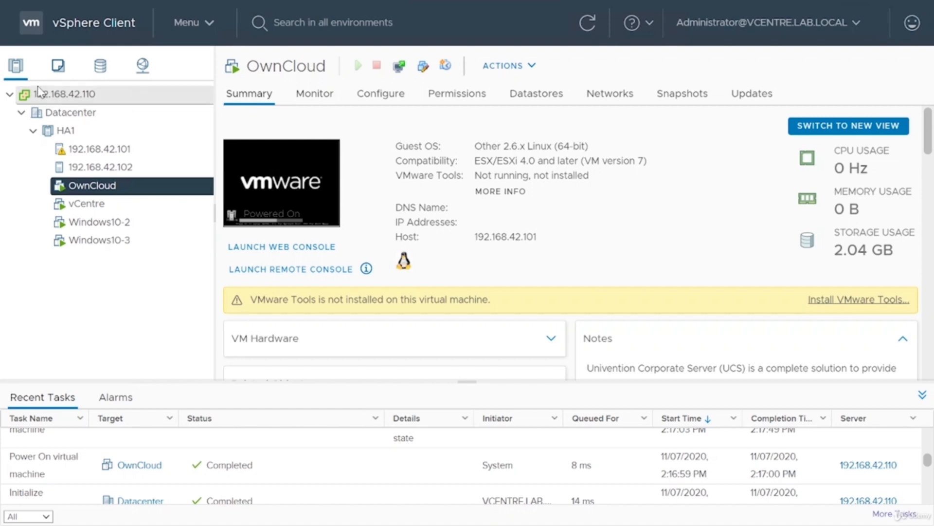
Start a new content library named "Content Library 1" on vCenter Server 192.168.42.110.
left_click(208, 23)
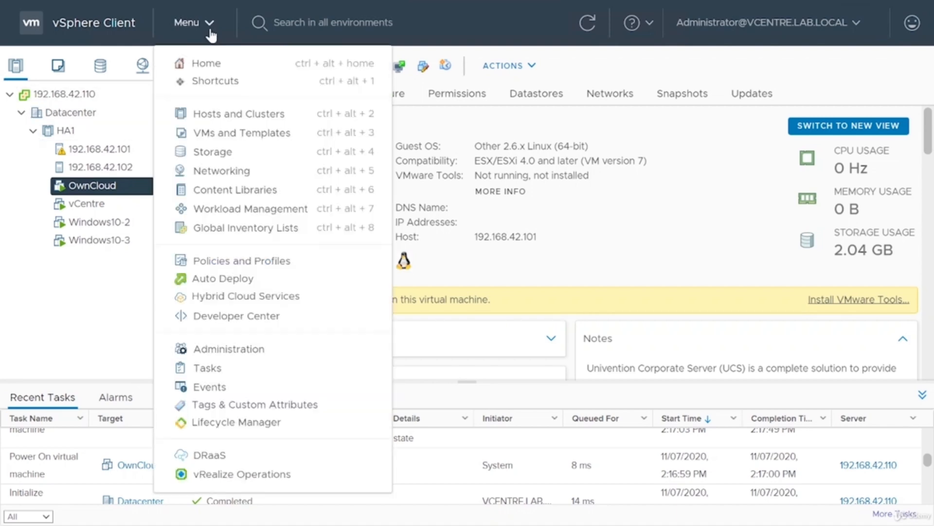
left_click(229, 191)
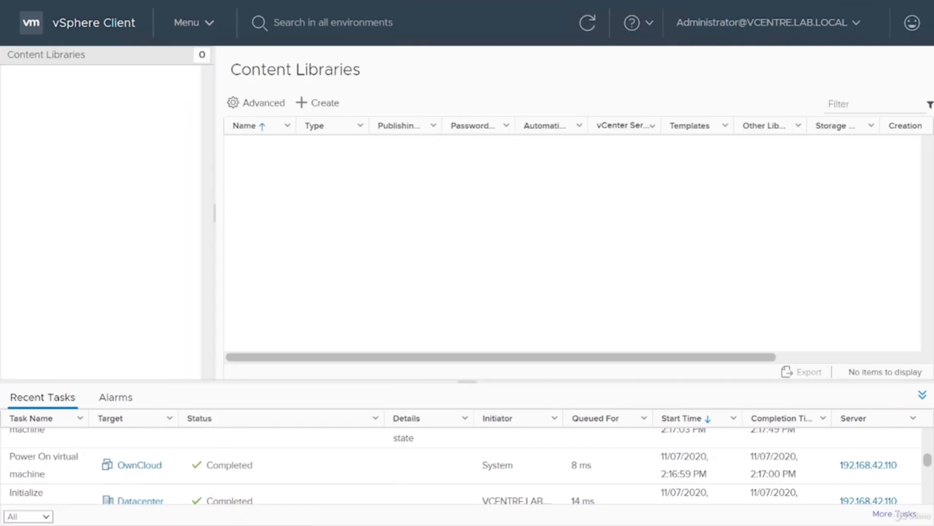
left_click(311, 103)
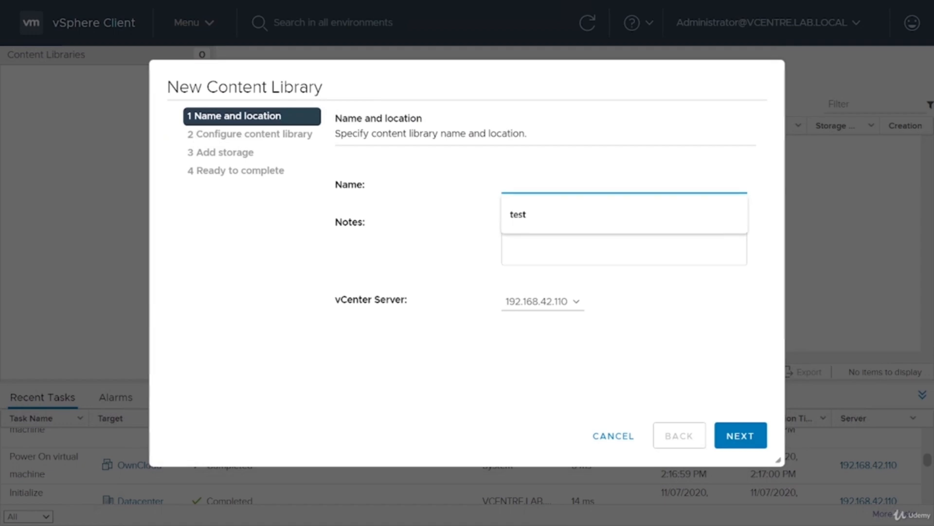
type("content Libra")
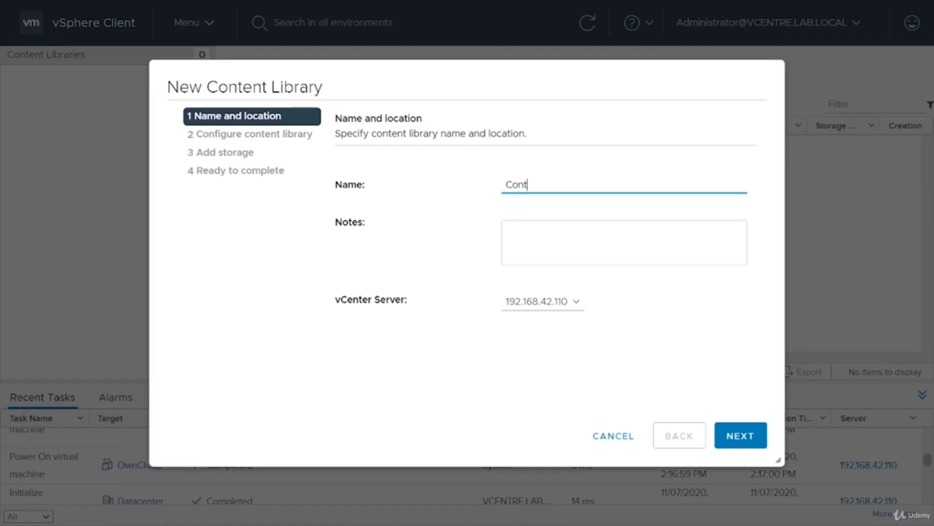
type("ry 1")
left_click(762, 436)
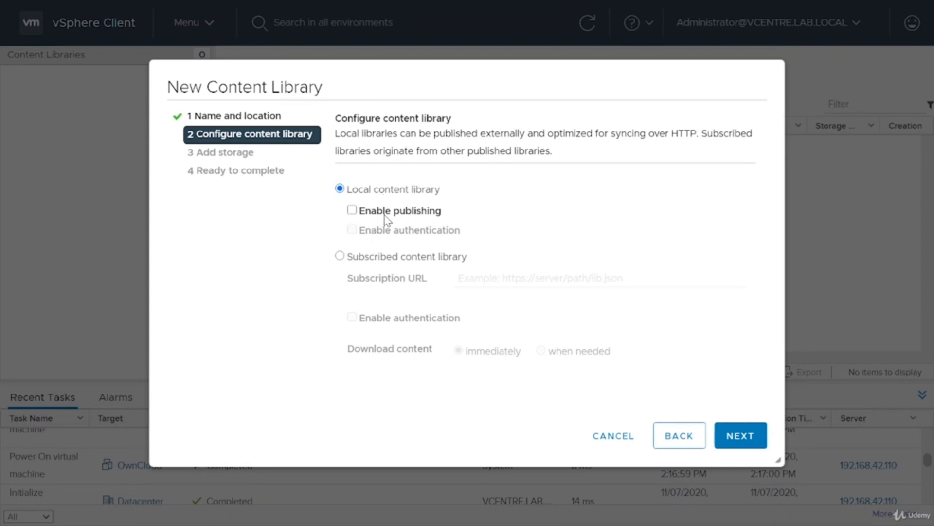
Configure it as a local content library with publishing and authentication enabled, entering and confirming the library password.
left_click(385, 257)
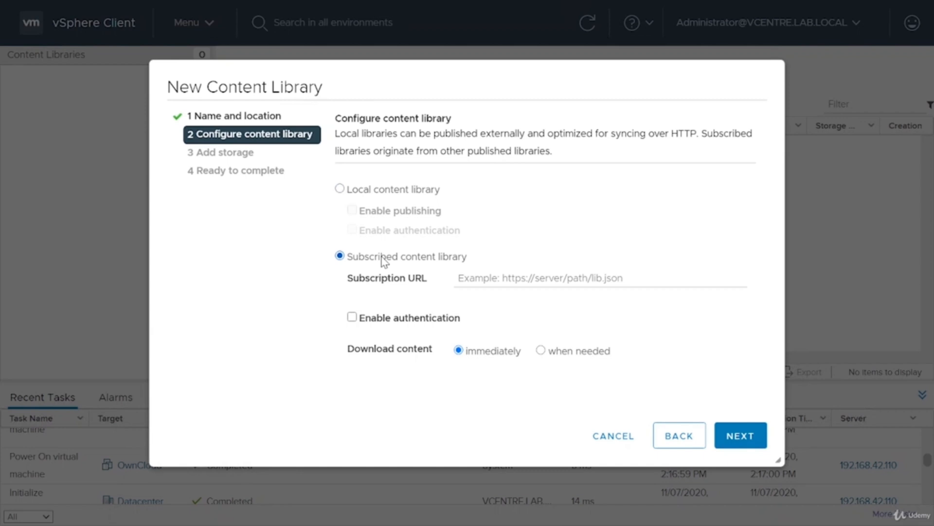
left_click(392, 191)
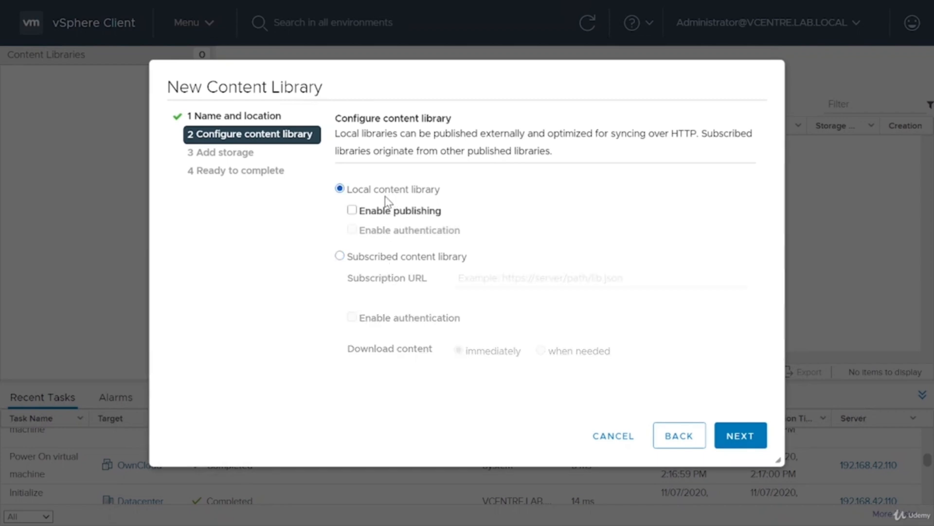
left_click(354, 212)
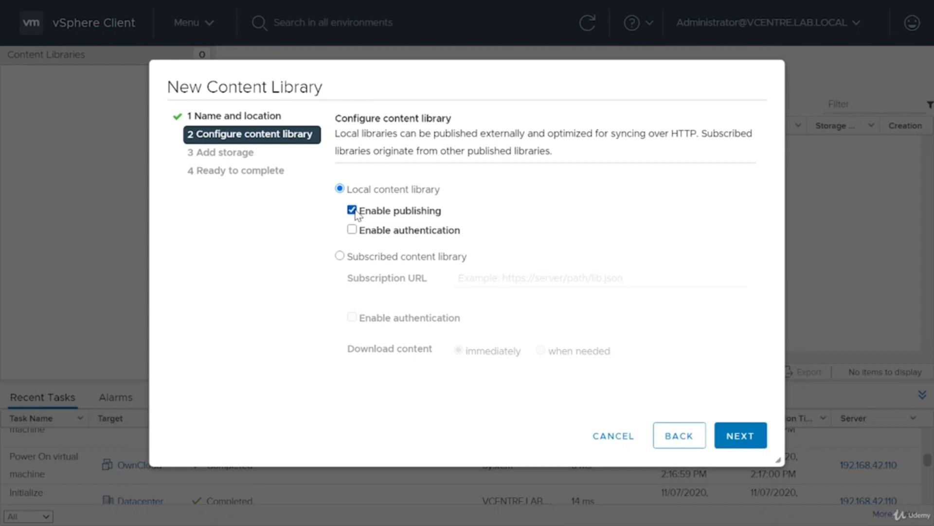
left_click(352, 229)
type("••••••••••••")
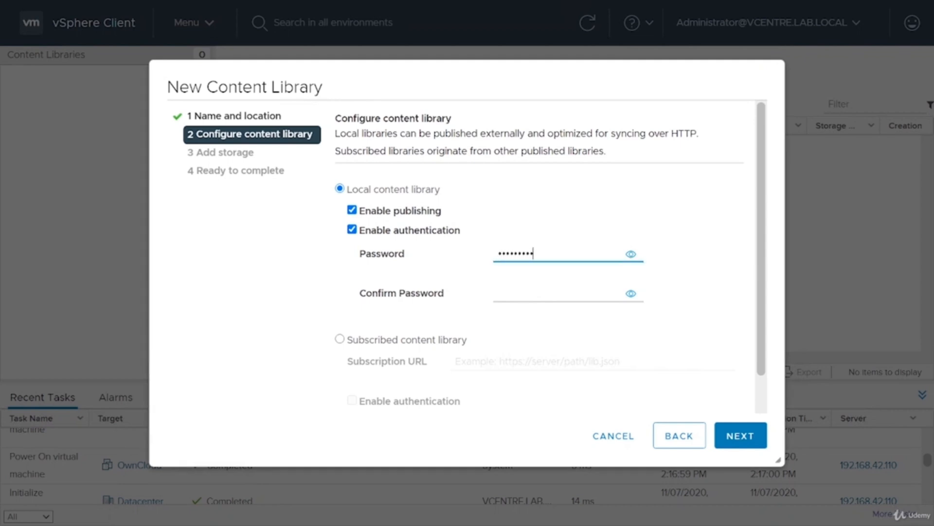
key("Tab")
key("Tab")
type("••••••••••••")
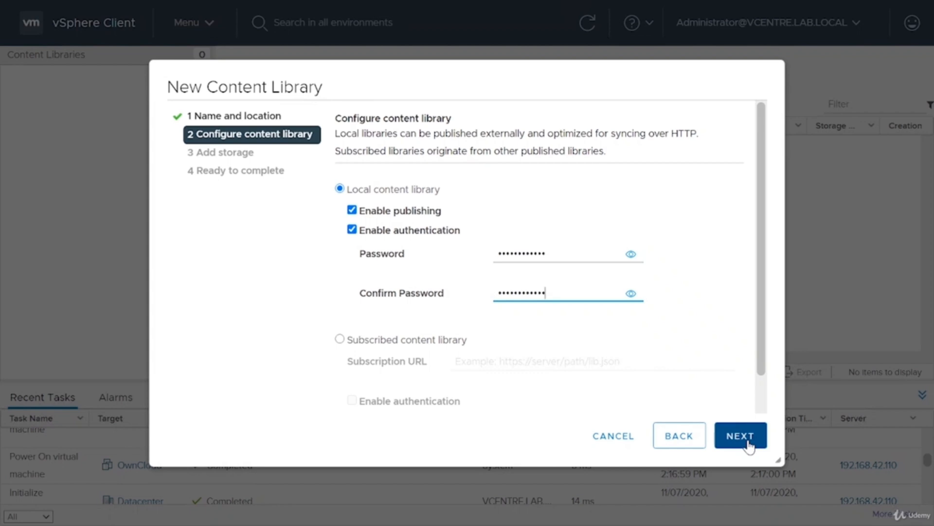
left_click(748, 446)
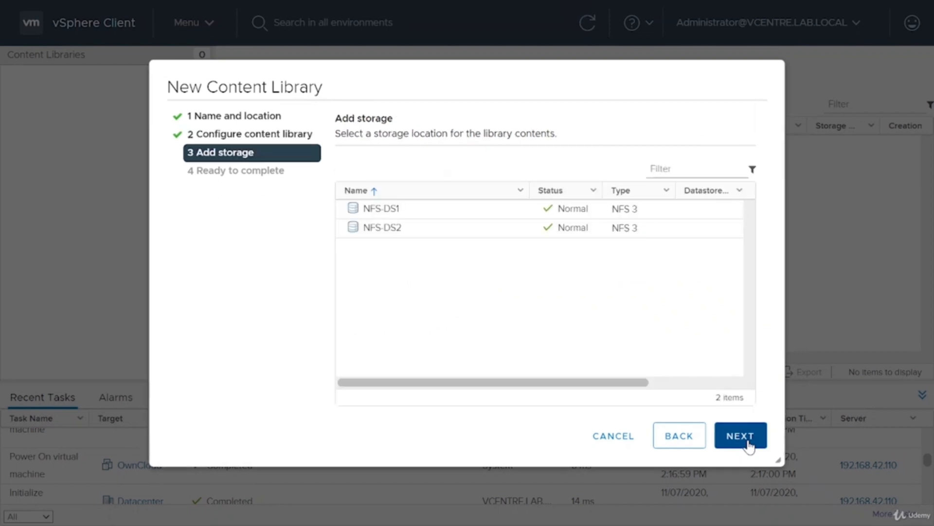
Choose datastore NFS-DS1 as the library's storage location and finish creating the library.
left_click(430, 230)
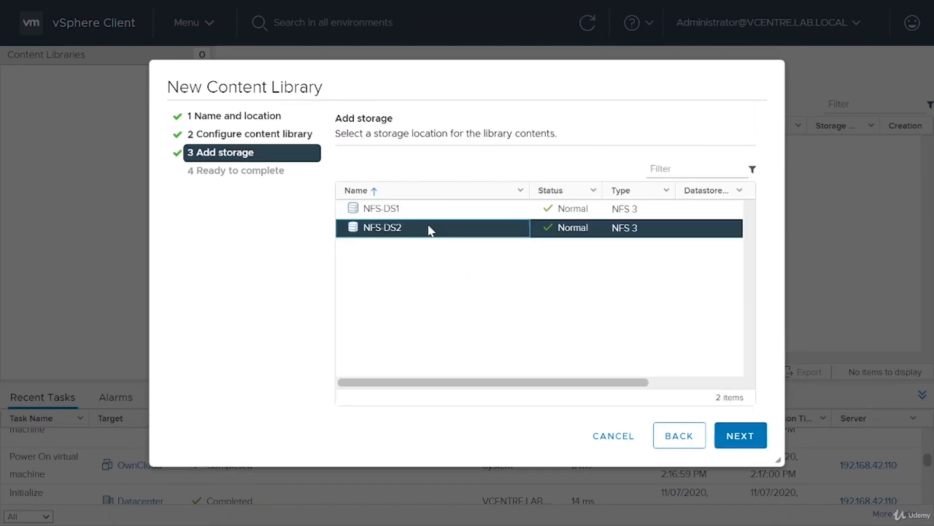
left_click(438, 209)
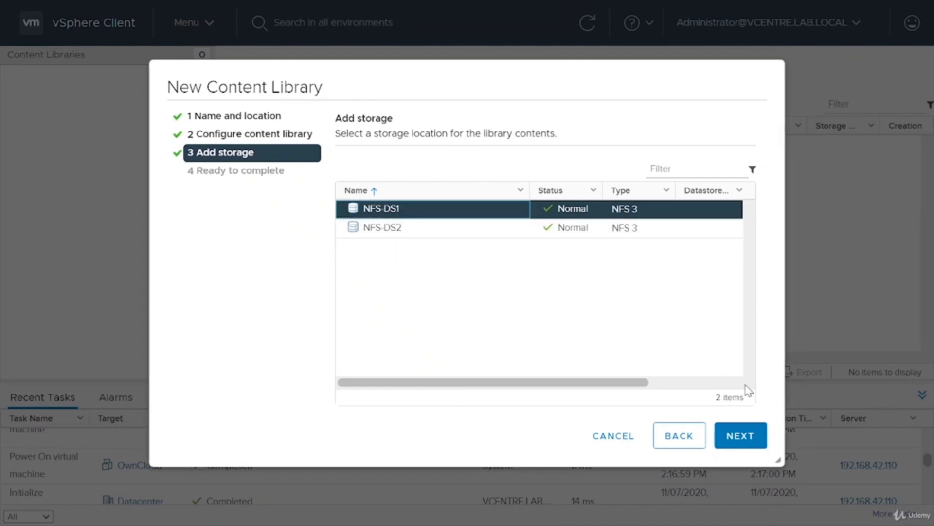
left_click(737, 448)
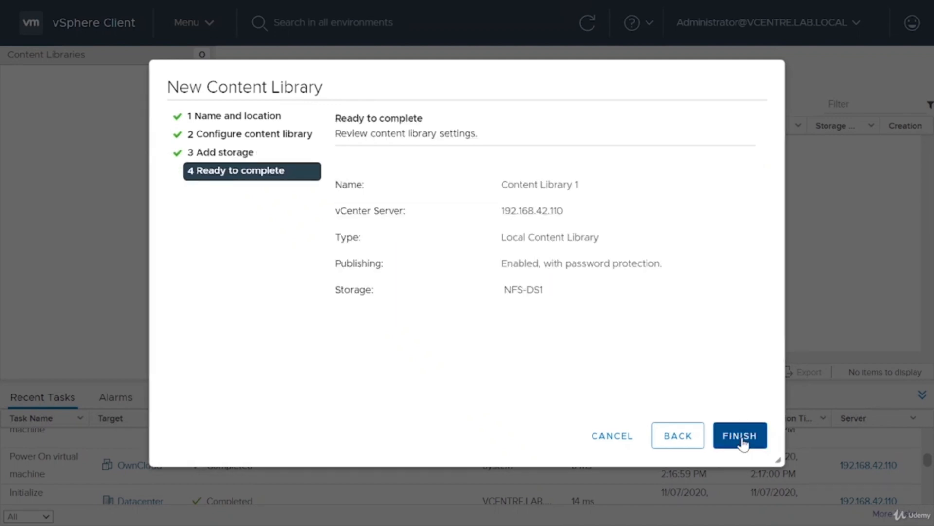
left_click(736, 447)
Open Content Library 1 and look through its VM templates, OVF & OVA templates and other item types.
left_click(268, 146)
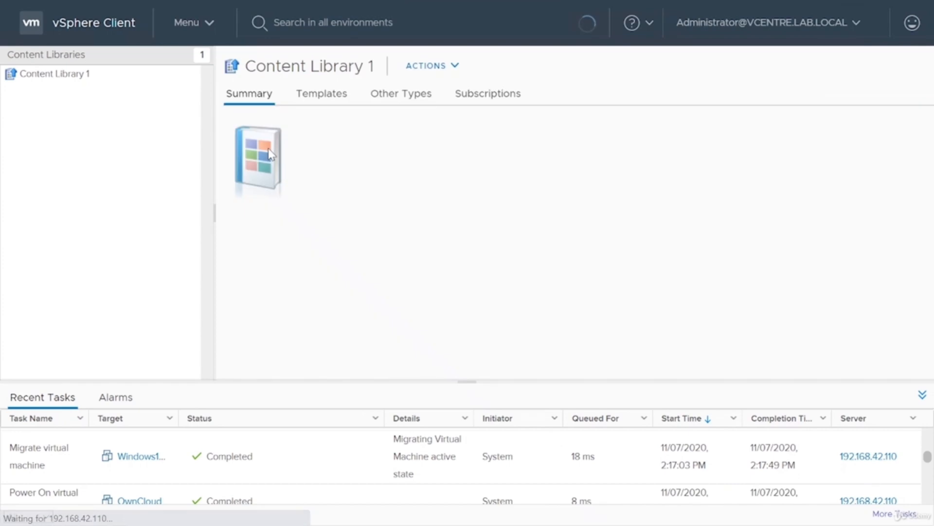
left_click(321, 95)
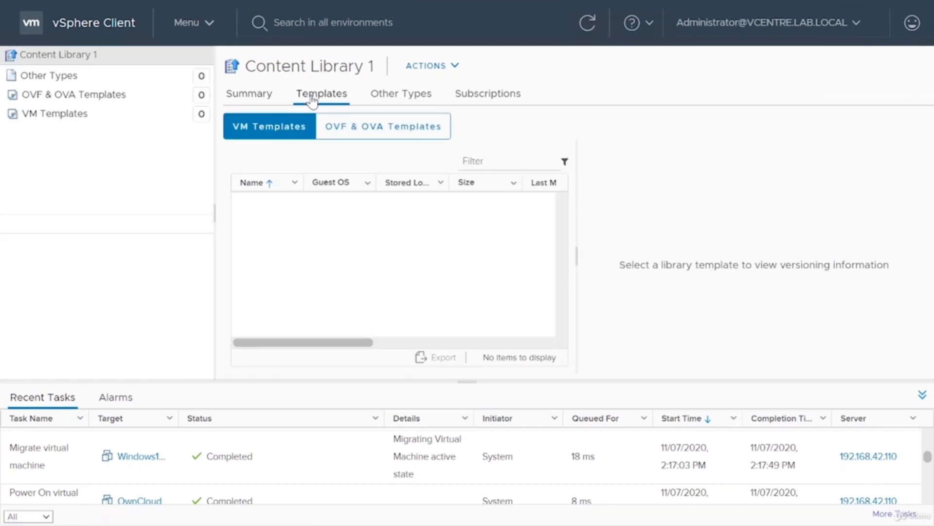
left_click(350, 128)
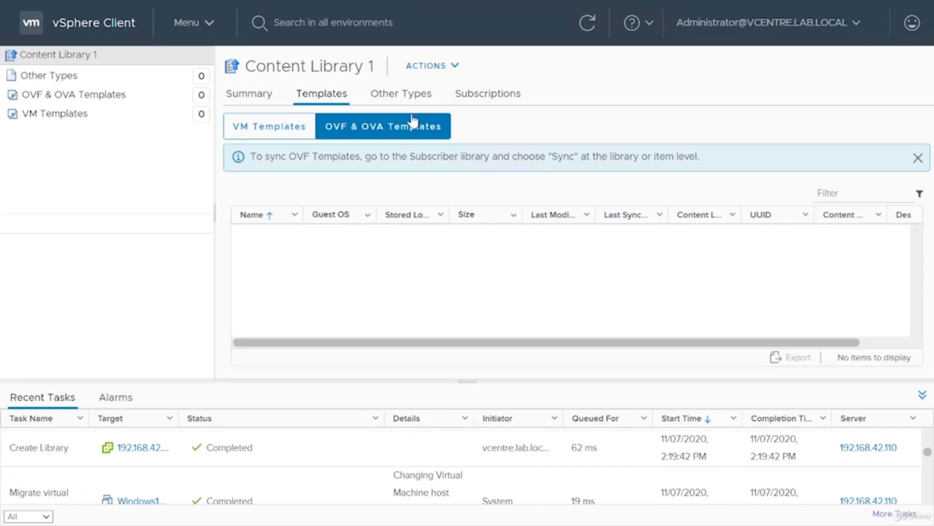
left_click(400, 108)
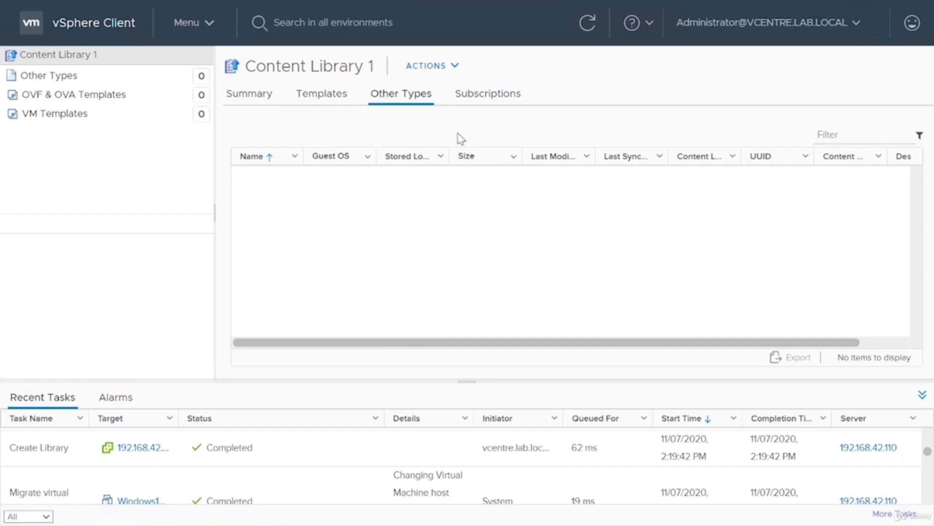
left_click(324, 93)
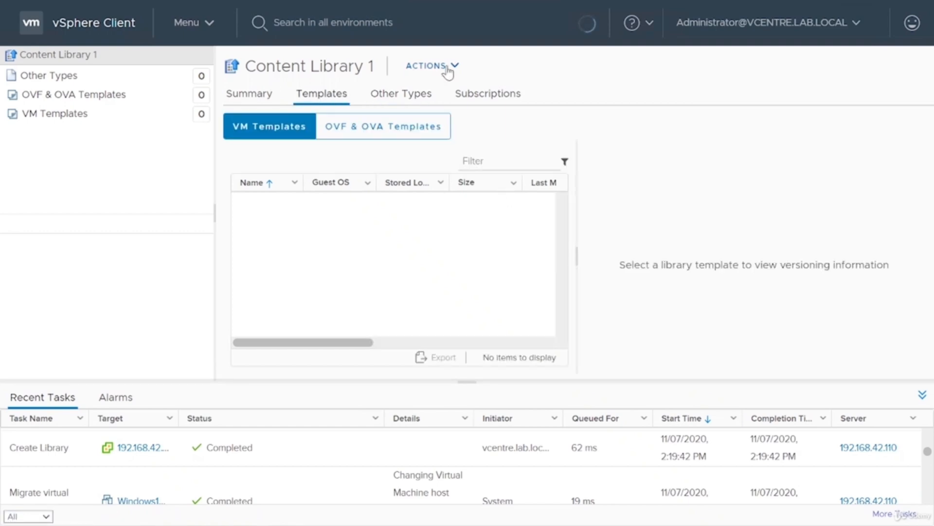
Import the local file Univention-App-owncloud-ESX.ova into Content Library 1 and show the library's OVF & OVA templates.
left_click(451, 73)
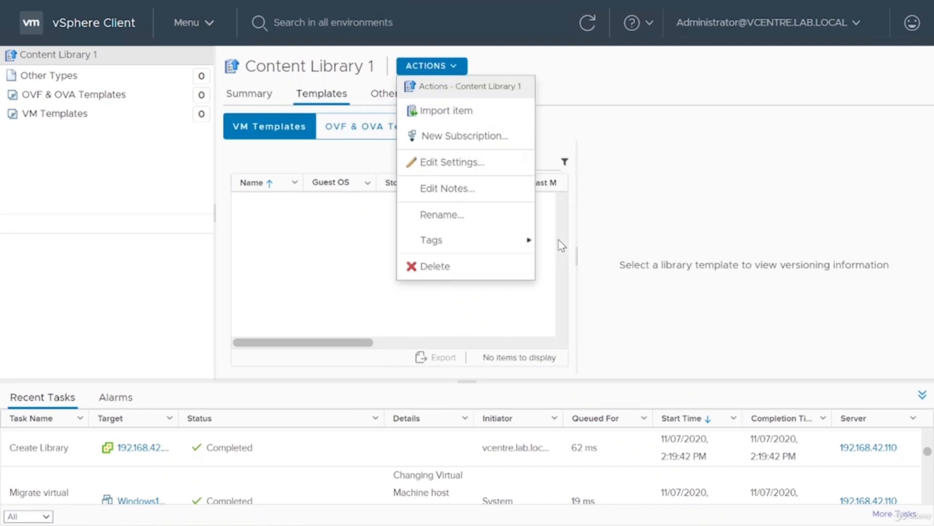
left_click(479, 111)
left_click(366, 195)
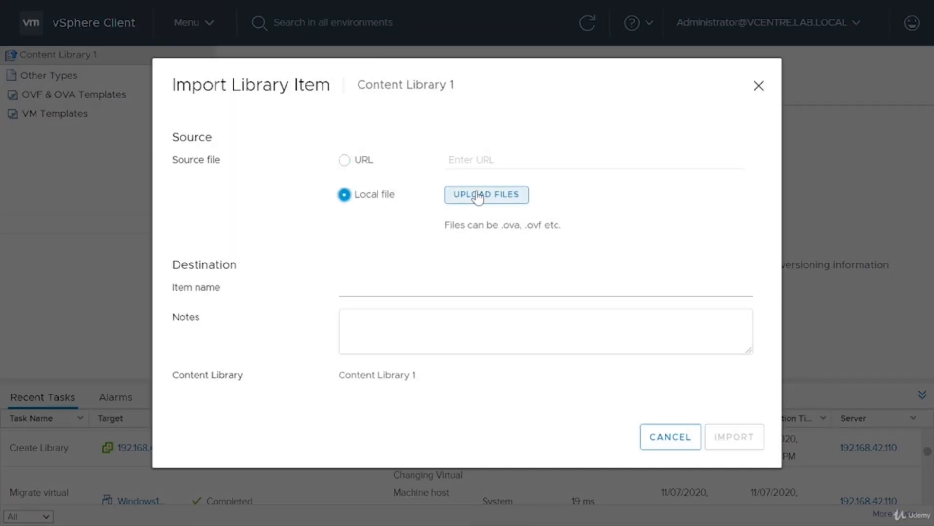
left_click(478, 197)
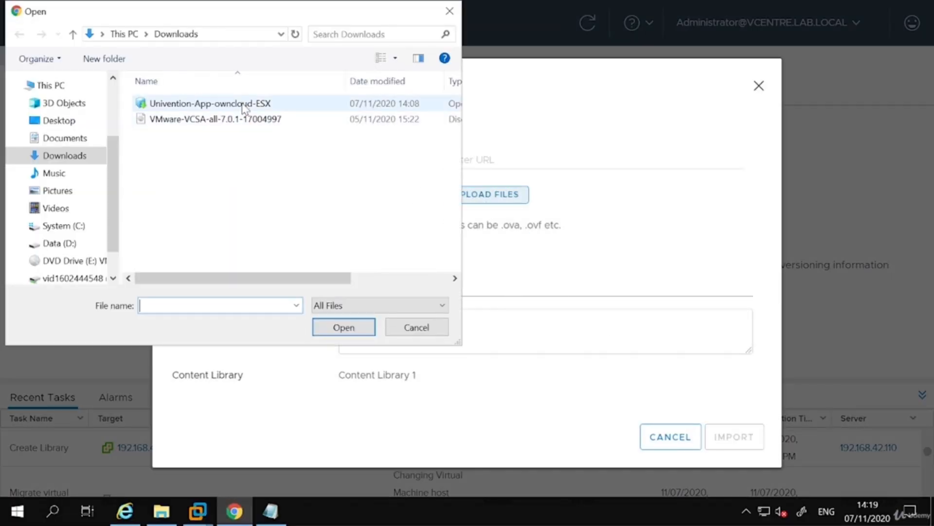
left_click(243, 104)
double_click(241, 102)
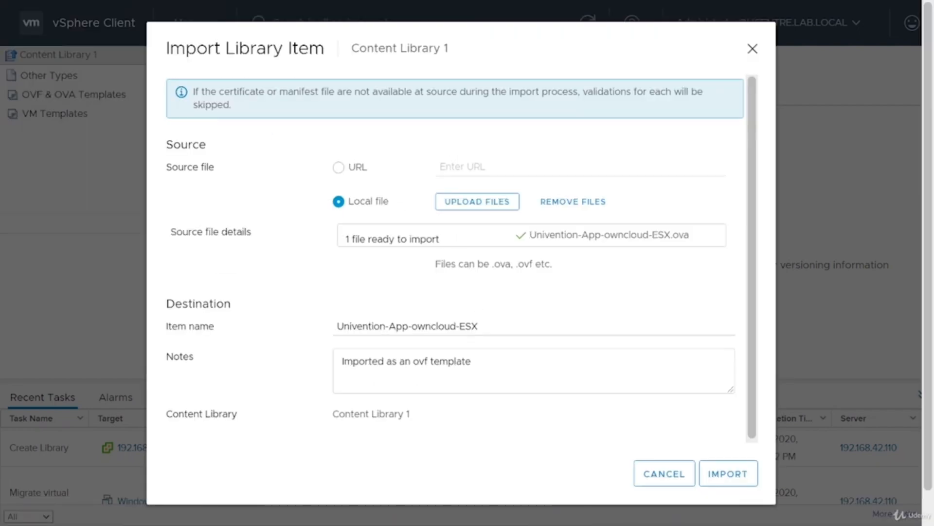
left_click(745, 475)
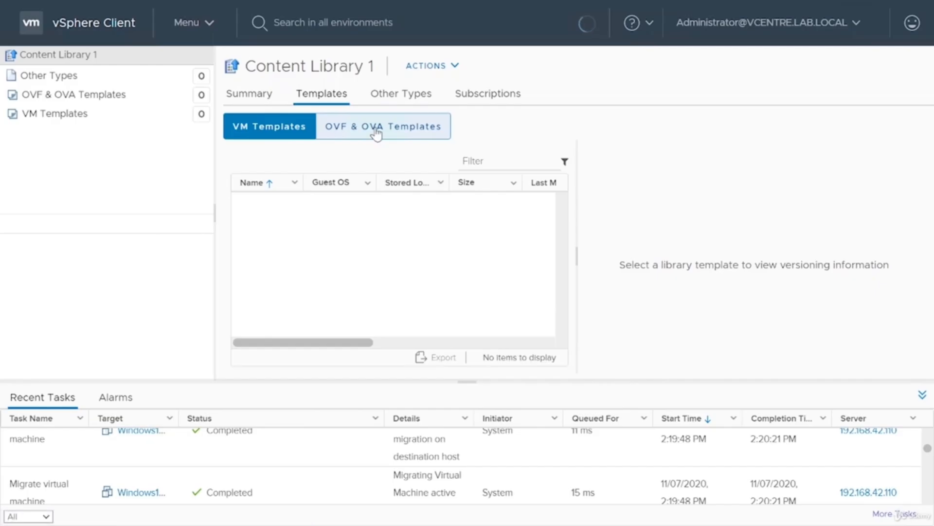
left_click(382, 126)
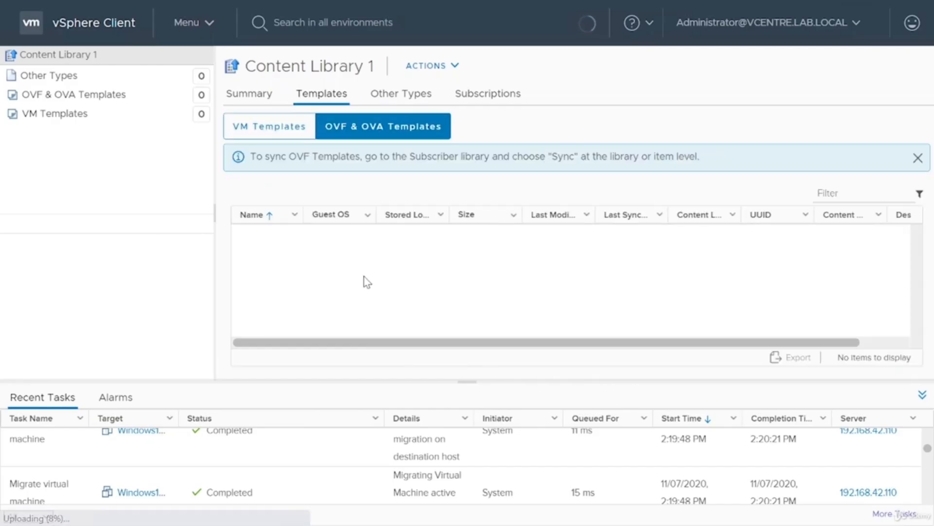
Try to import the local file VMware-VCSA-all-7.0.1-17004997.iso into Content Library 1.
left_click(428, 66)
left_click(456, 112)
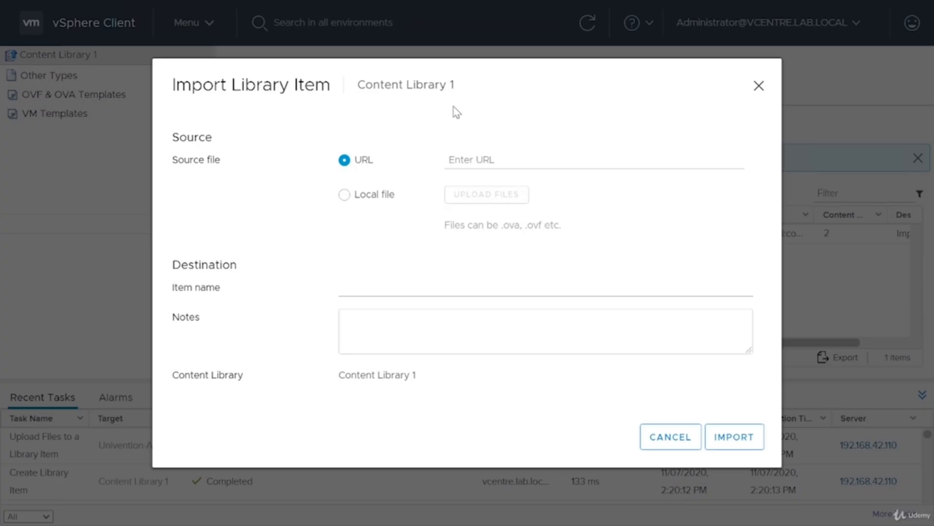
left_click(372, 197)
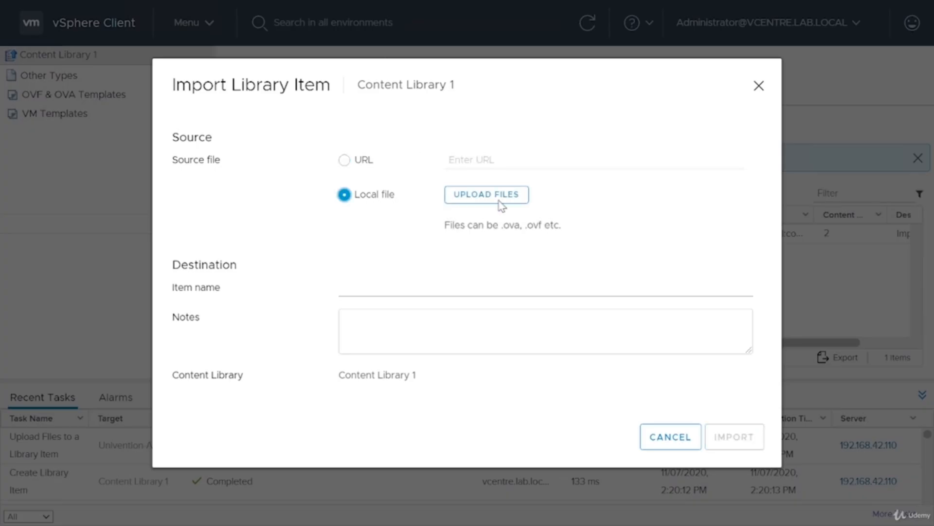
left_click(507, 190)
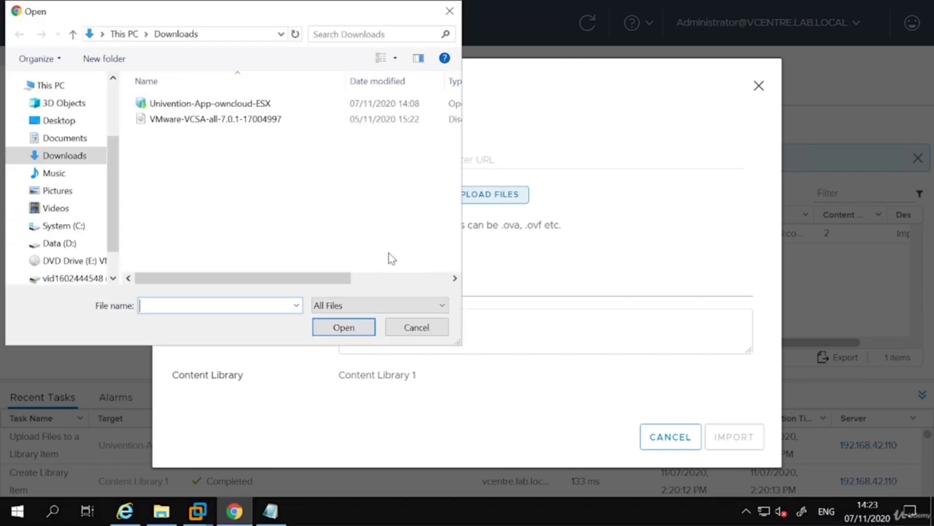
double_click(245, 122)
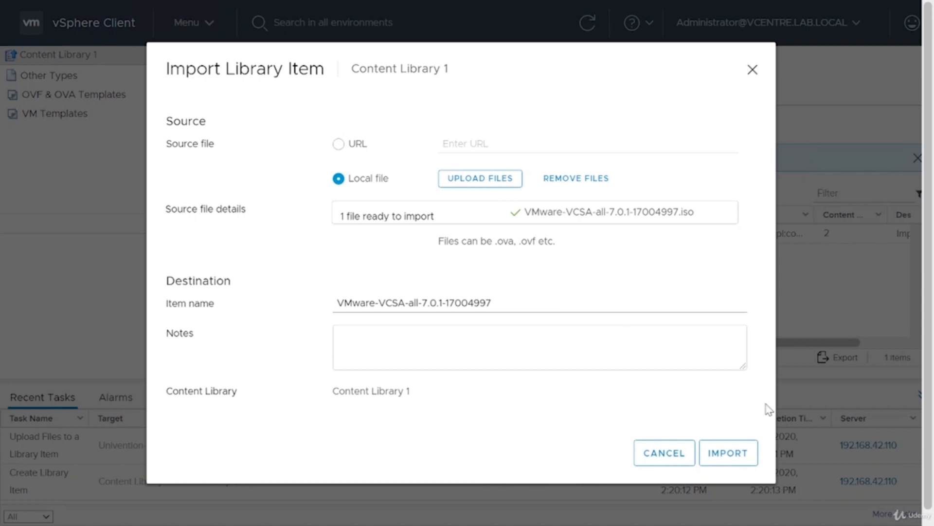
left_click(733, 454)
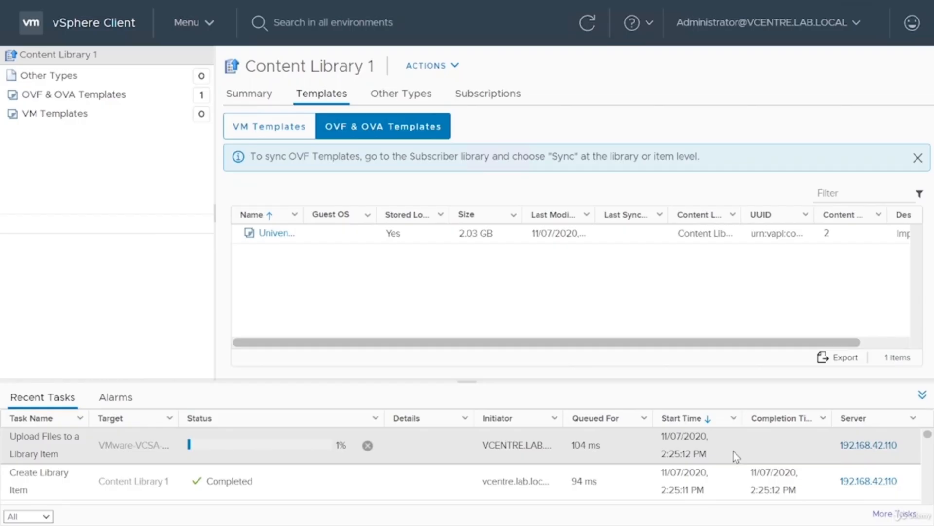
Select the Univention-App-owncloud-ESX template and view the actions available for it.
left_click(396, 95)
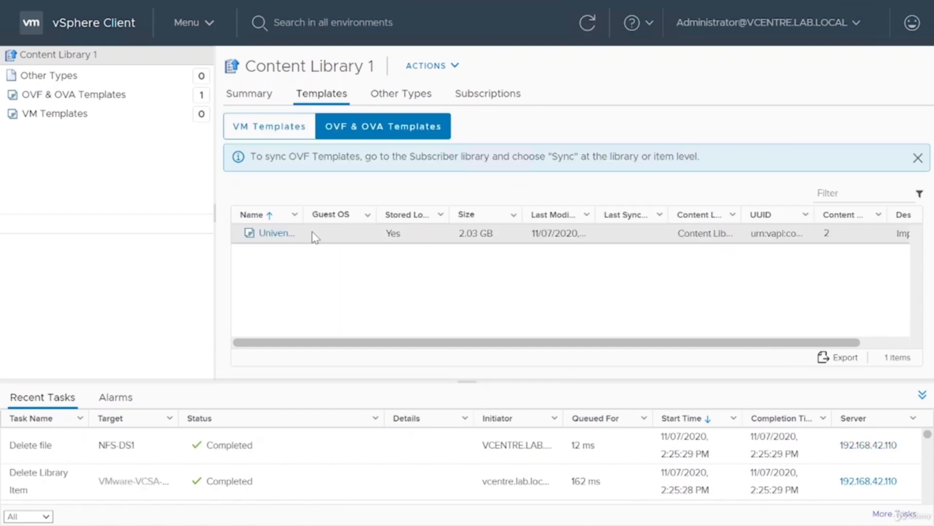
left_click(313, 236)
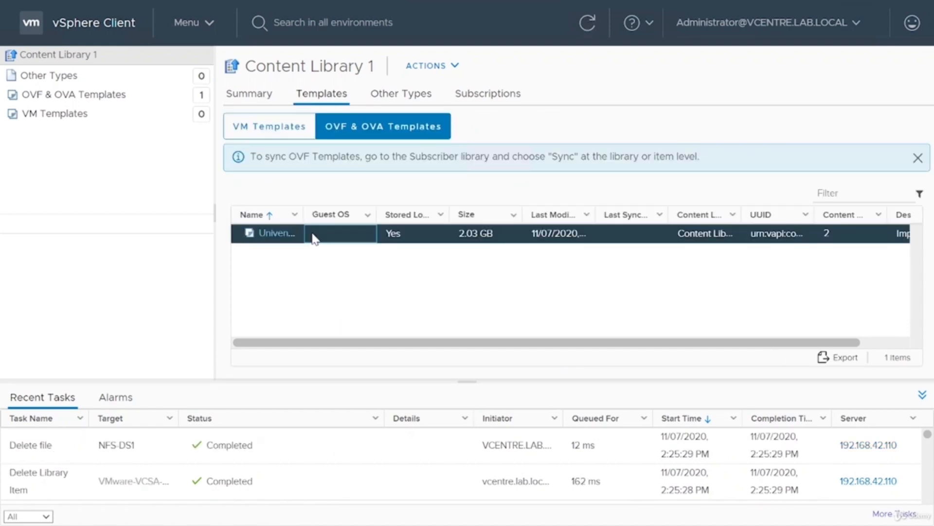
right_click(344, 240)
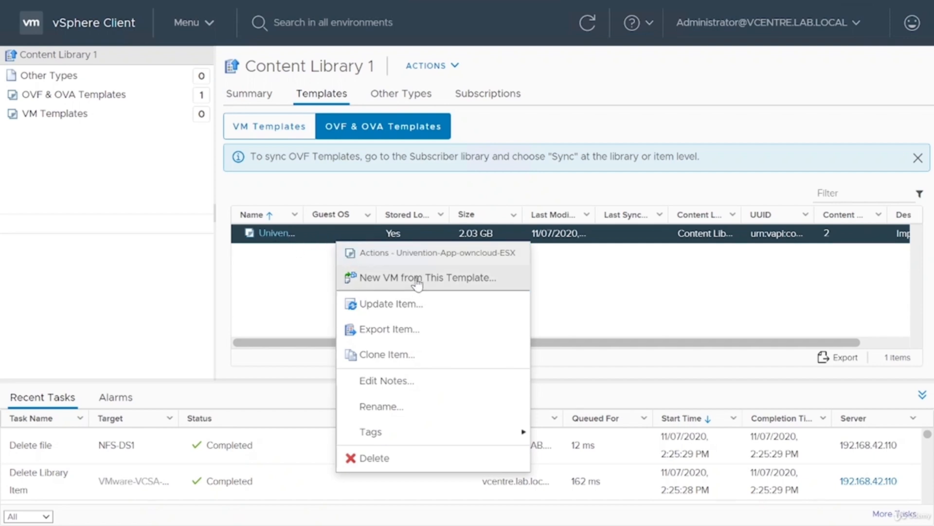
Return to the Hosts and Clusters inventory.
left_click(210, 23)
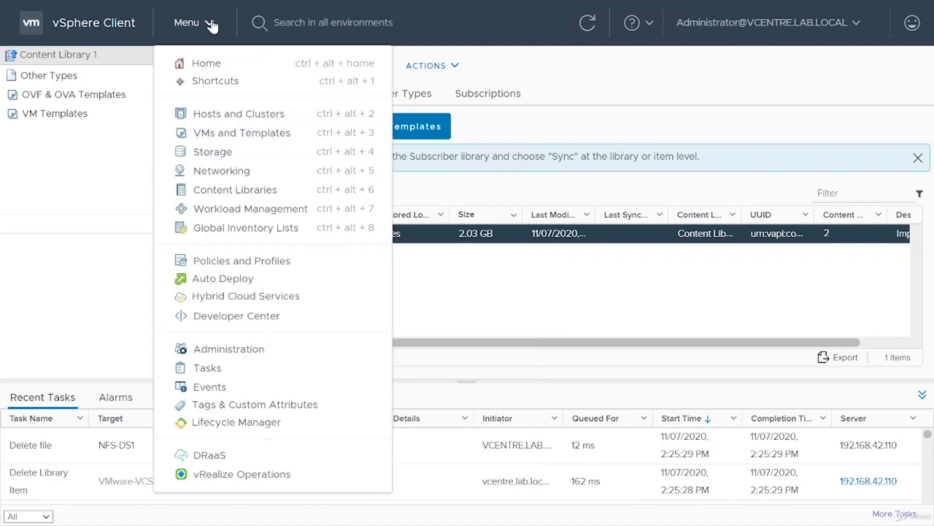
left_click(245, 116)
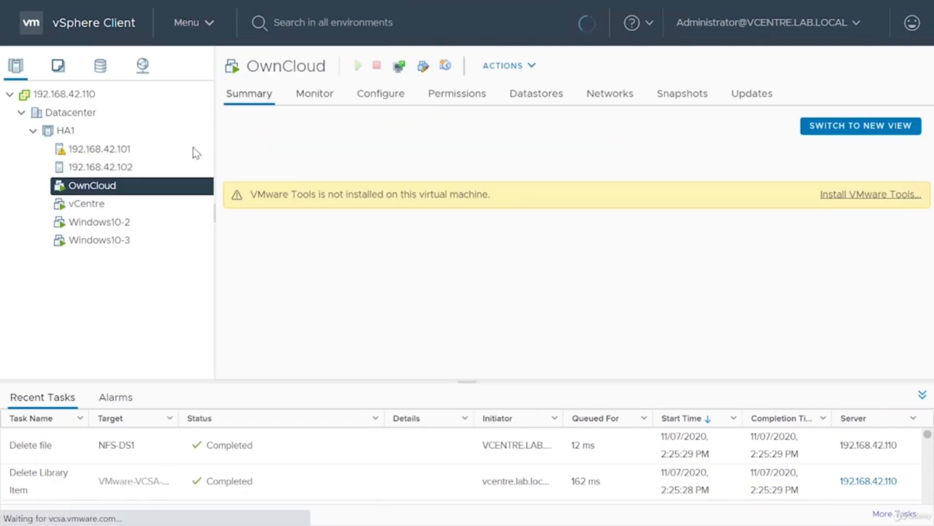
View the cloning options available for the OwnCloud virtual machine, including cloning as a template to a library.
right_click(102, 194)
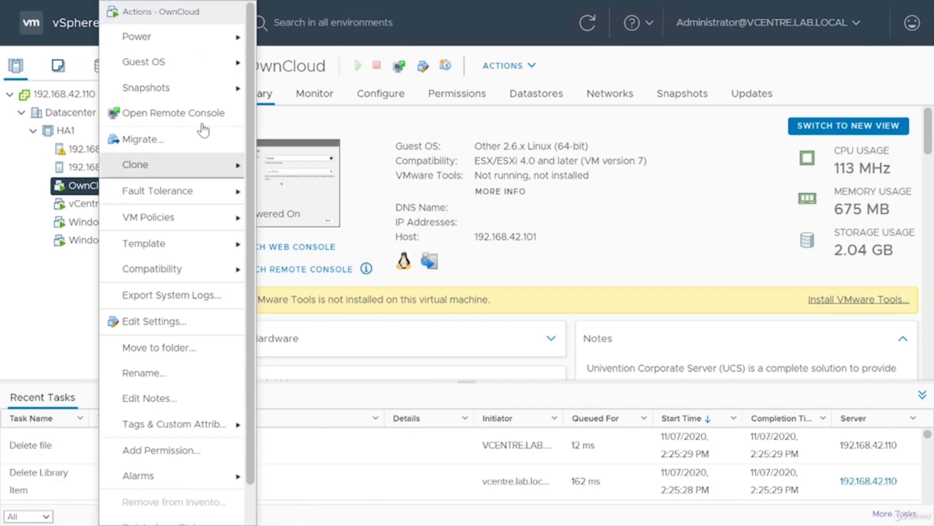
mouse_move(202, 165)
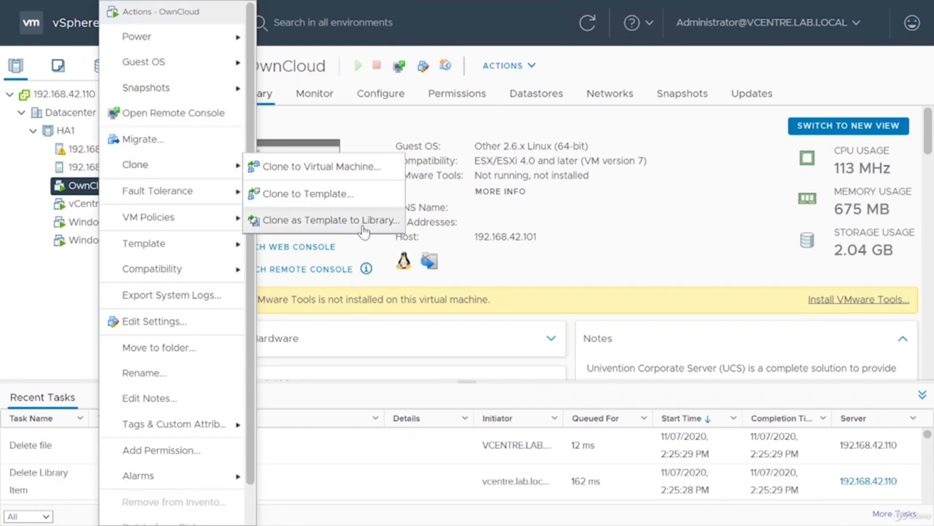
left_click(10, 302)
left_click(58, 65)
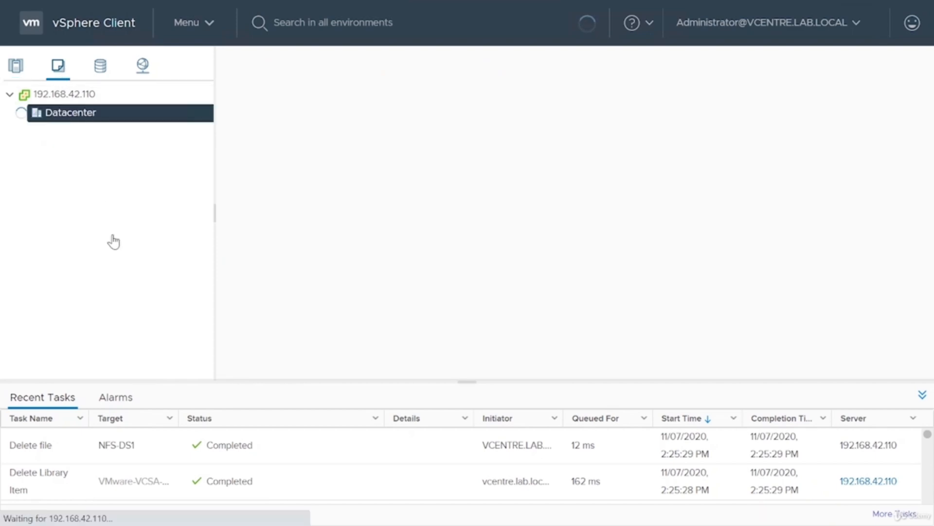
right_click(98, 223)
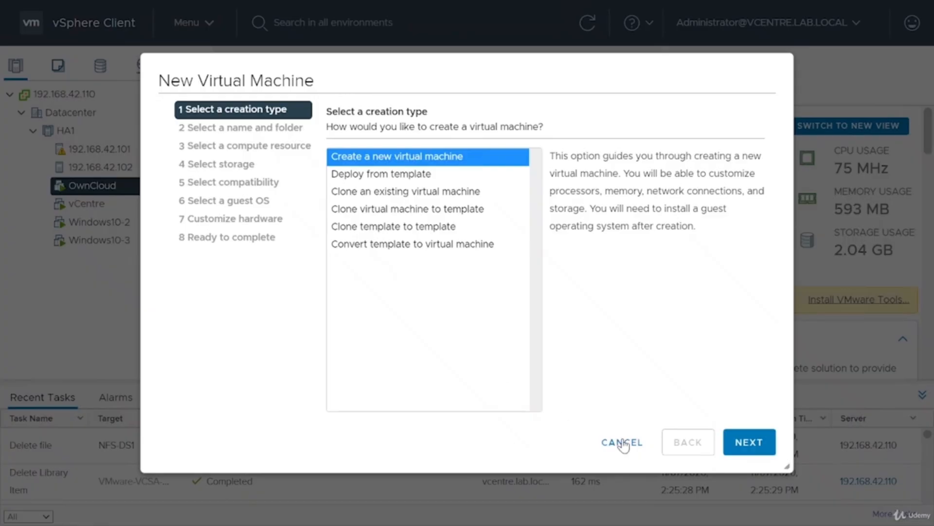
left_click(622, 441)
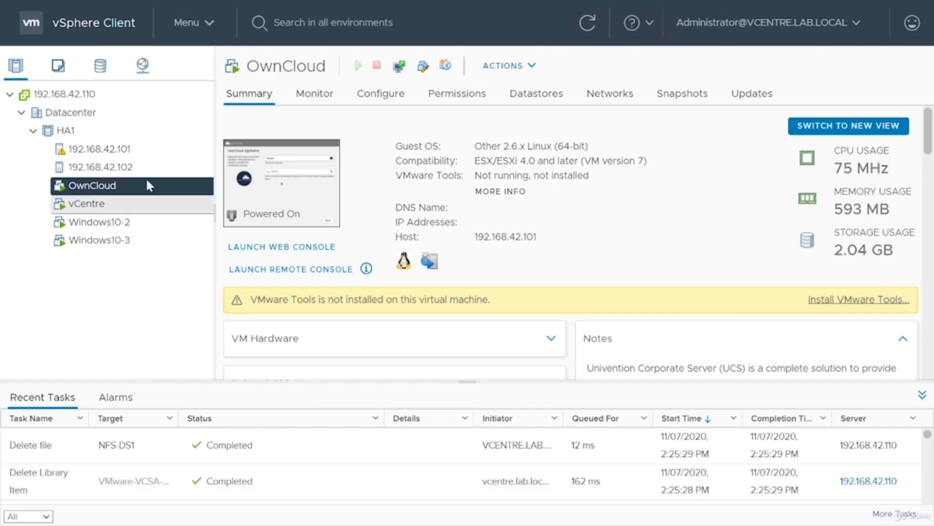
Start a new virtual machine in the HA1 cluster with Deploy from template as the creation type.
right_click(71, 136)
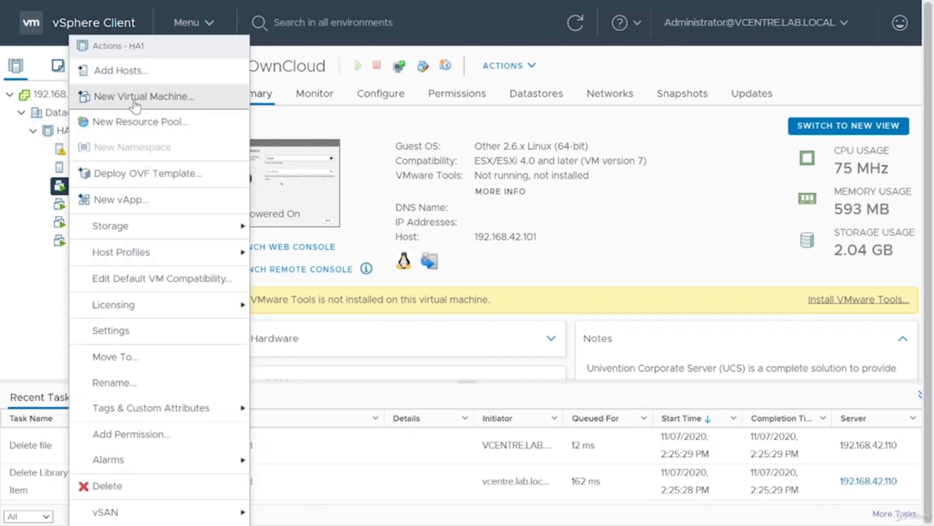
left_click(78, 95)
left_click(410, 175)
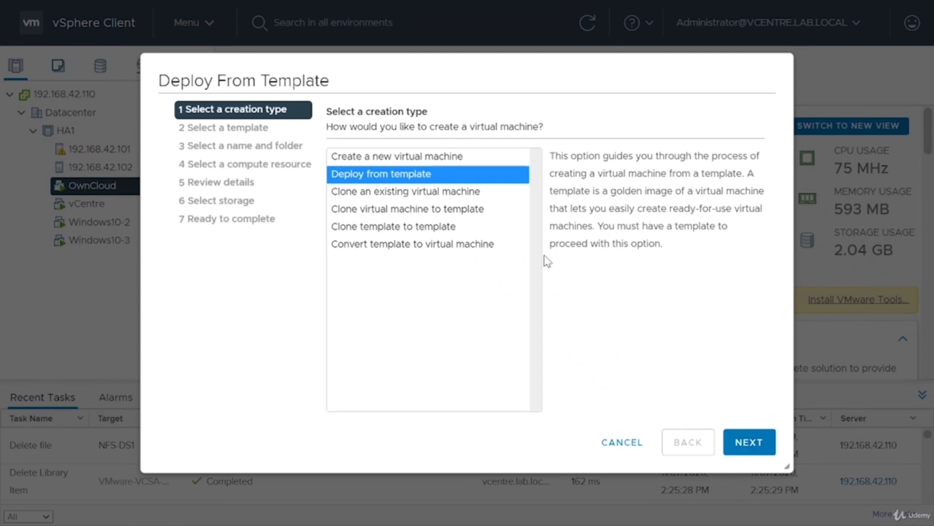
left_click(747, 449)
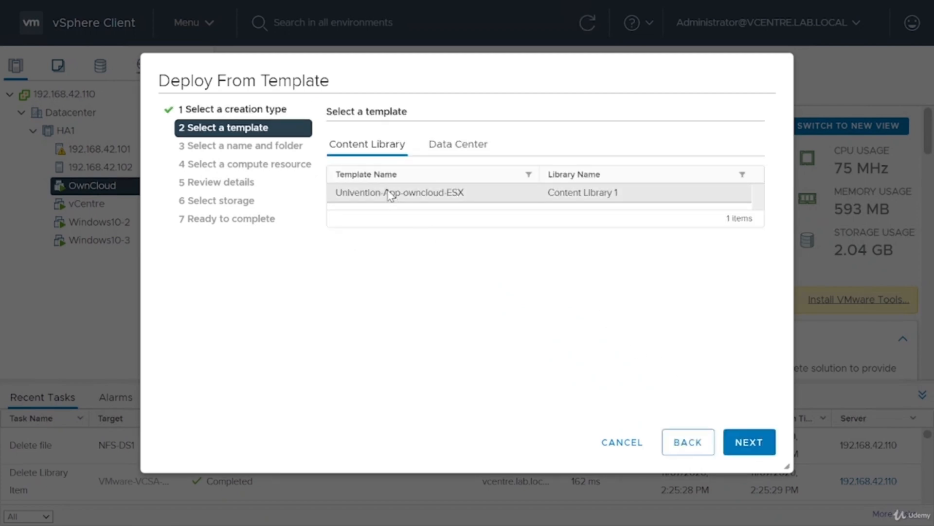
Select the Windows10 template under Datacenter as the deployment source instead of the content library template.
left_click(372, 197)
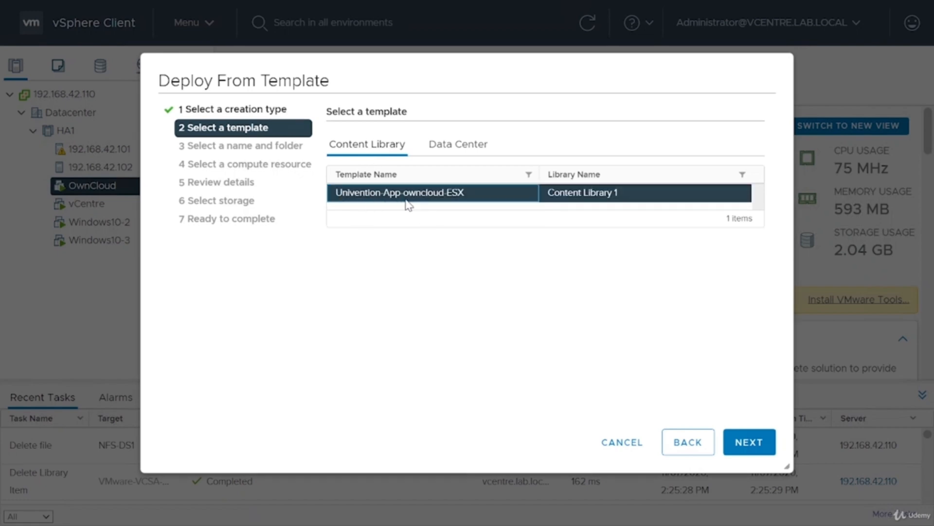
left_click(449, 149)
left_click(348, 196)
left_click(411, 234)
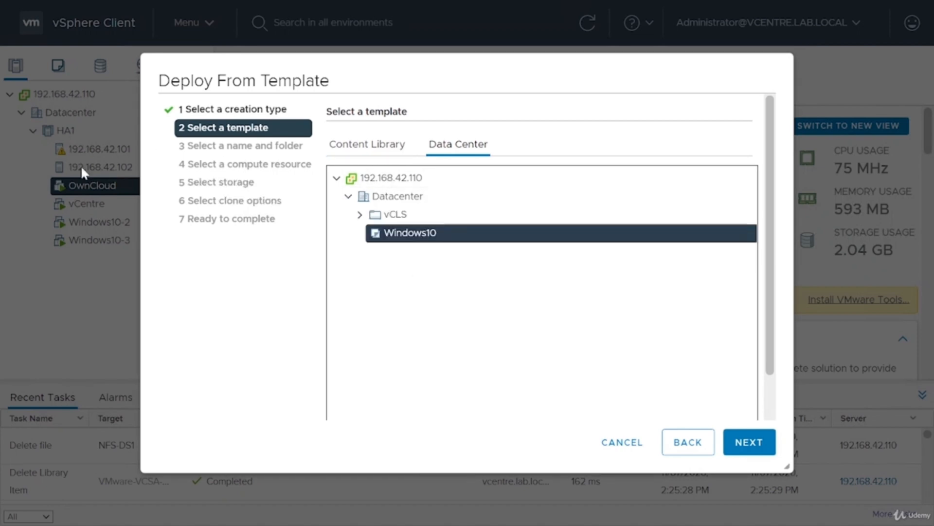
Choose the Univention-App-owncloud-ESX template from Content Library 1 and proceed to the name and folder settings.
left_click(377, 143)
left_click(412, 196)
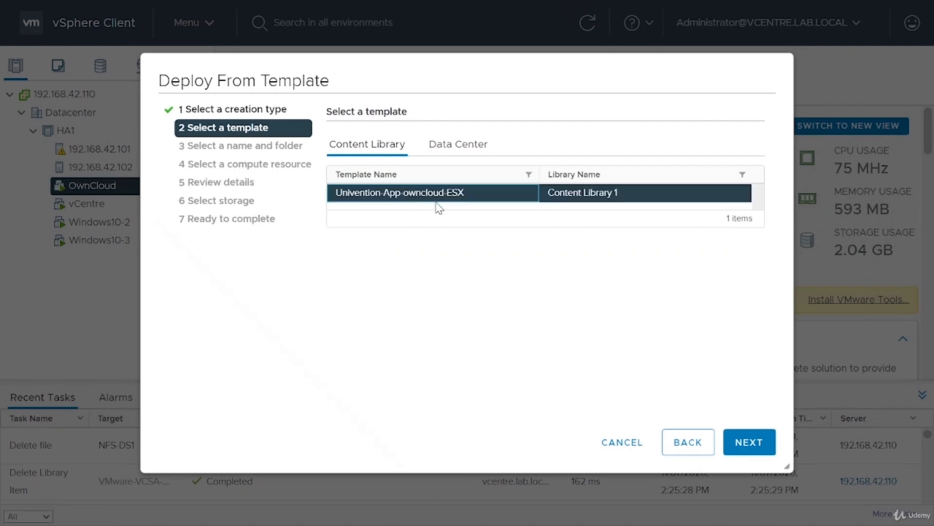
left_click(740, 439)
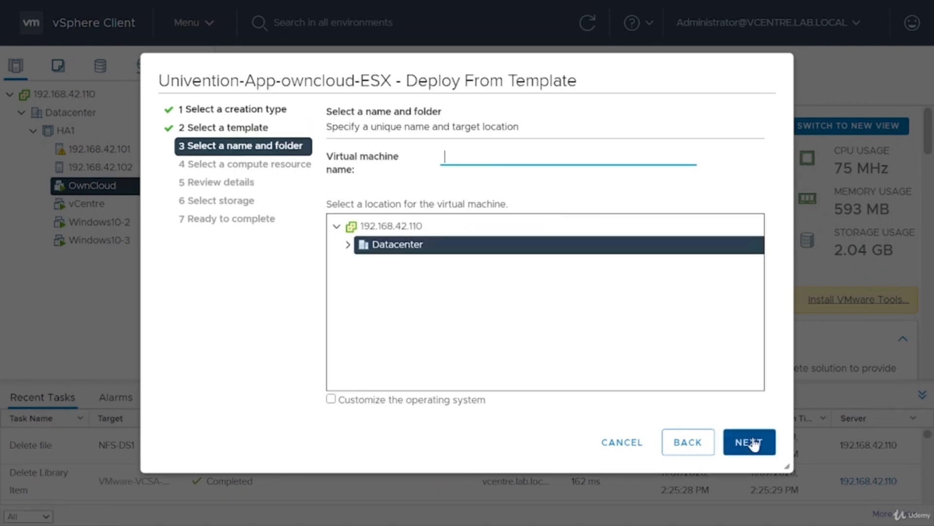